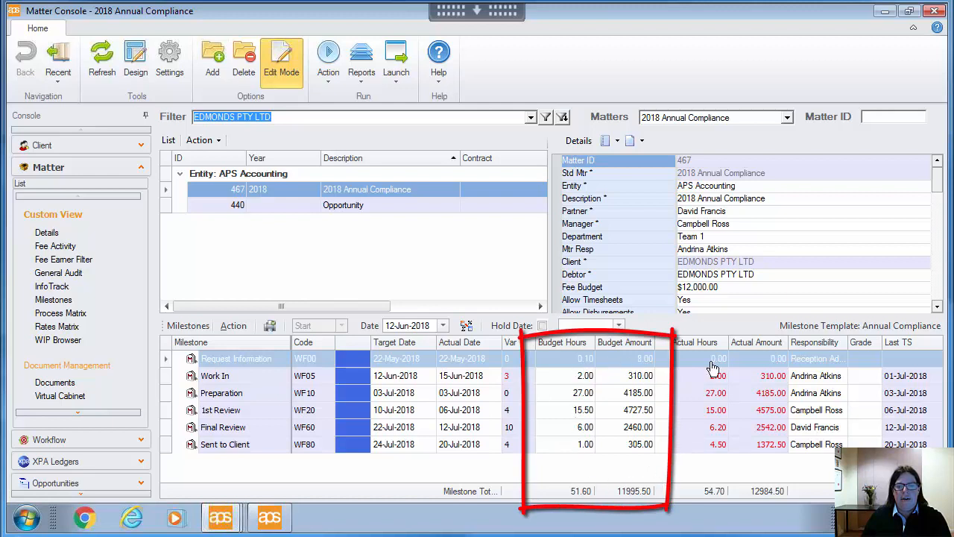
# Set the 2018 Annual Compliance matter's Date Closed to 31/07/2018
pyautogui.click(722, 288)
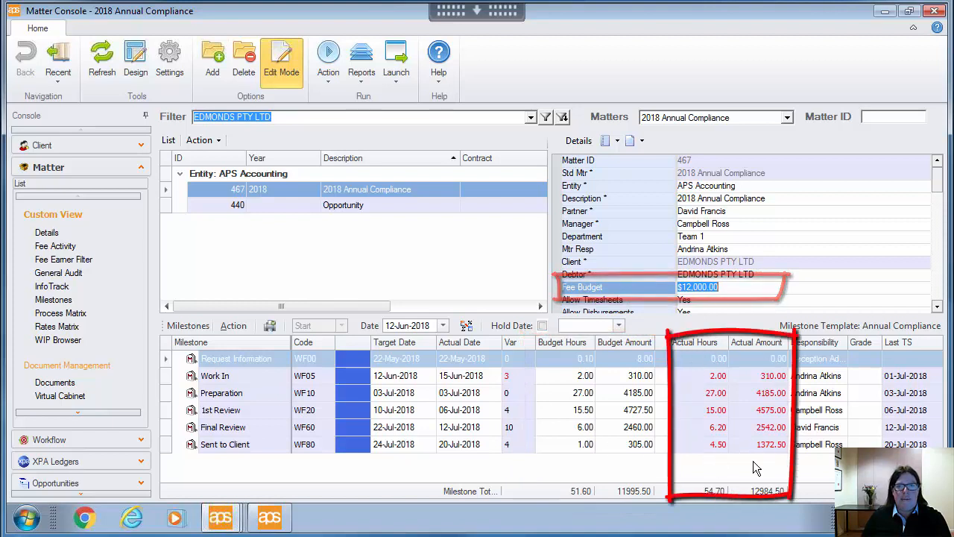
pyautogui.click(937, 307)
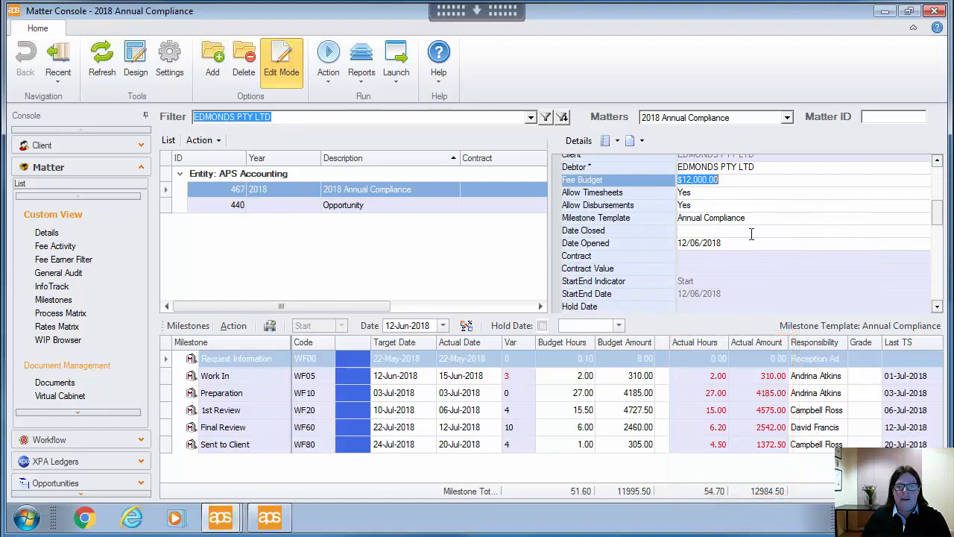
pyautogui.click(751, 232)
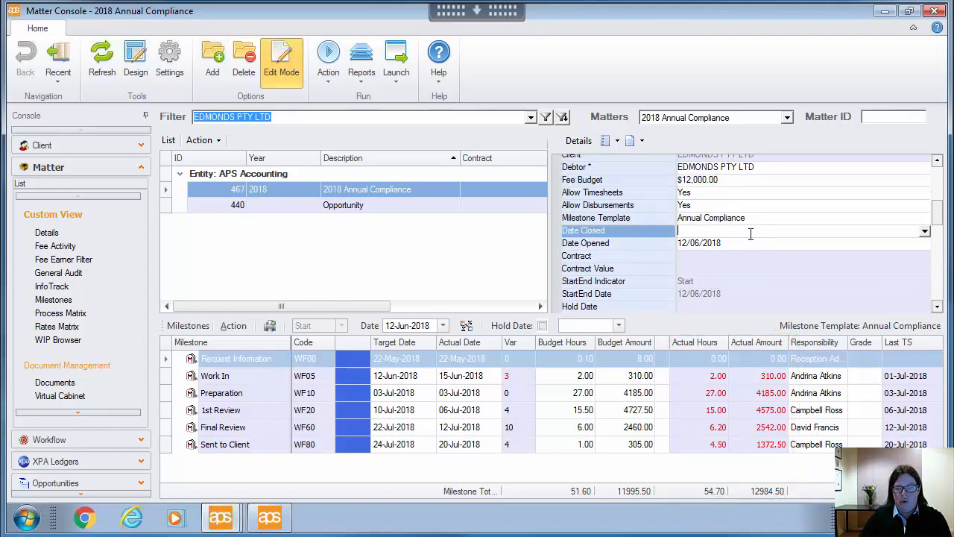
pyautogui.write('3')
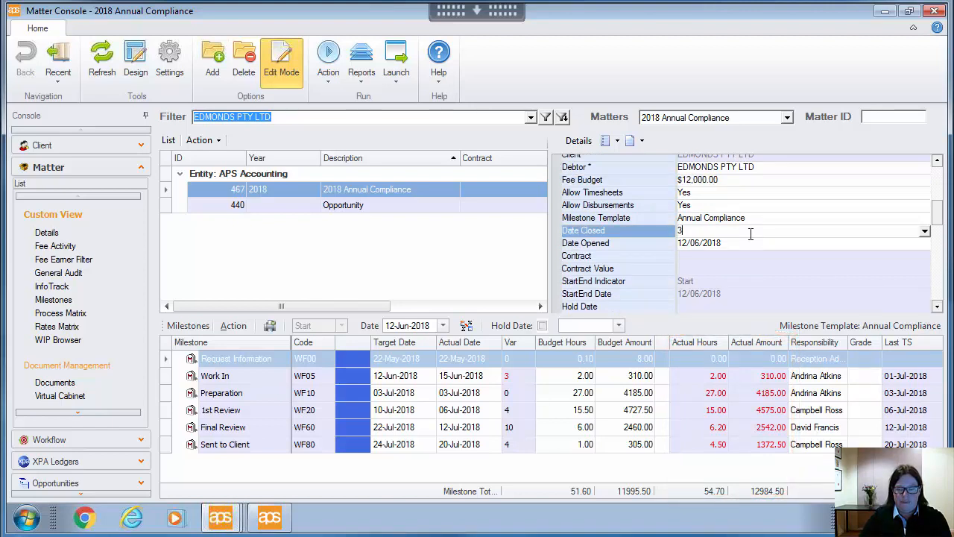
pyautogui.write('1/07/201')
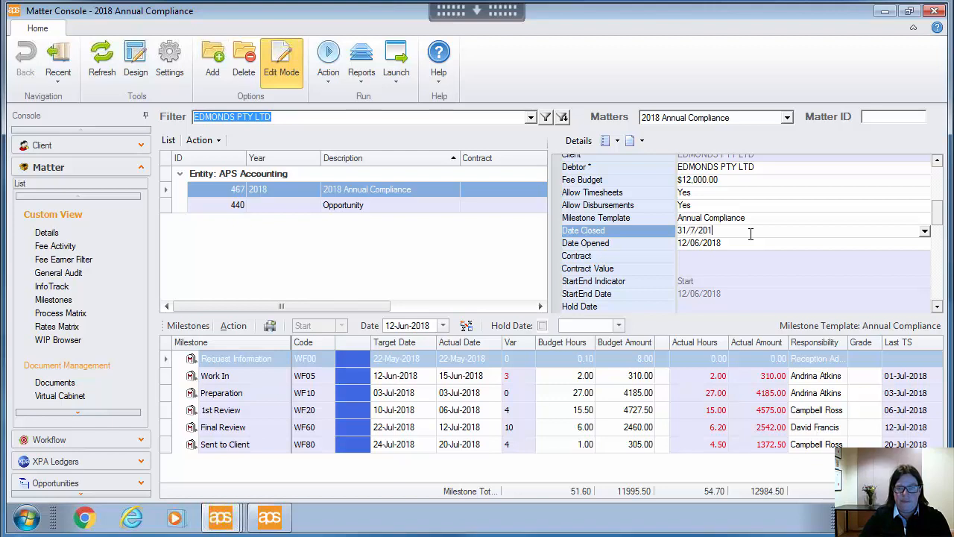
pyautogui.write('8')
pyautogui.press('Return')
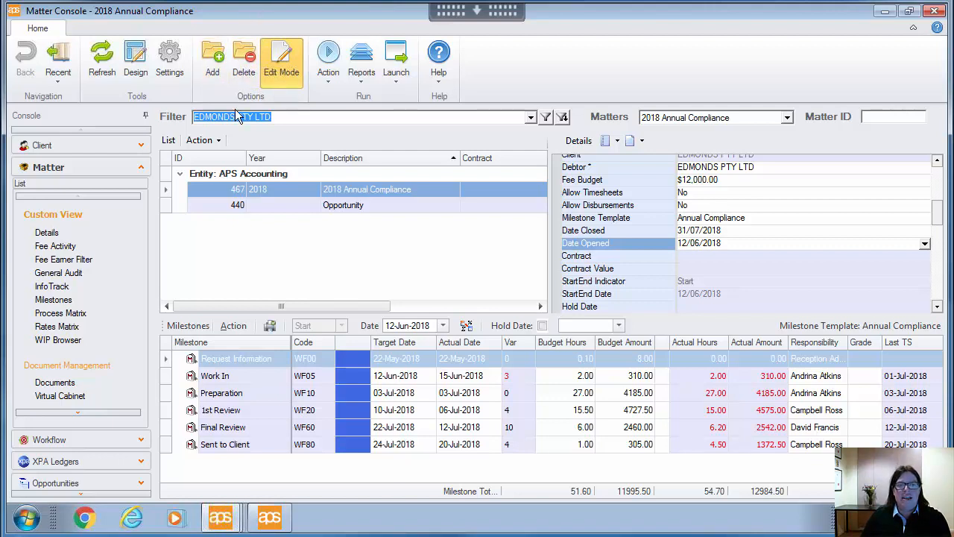
# Start rolling over the 2018 Annual Compliance matter and make its rollover options editable
pyautogui.rightClick(373, 189)
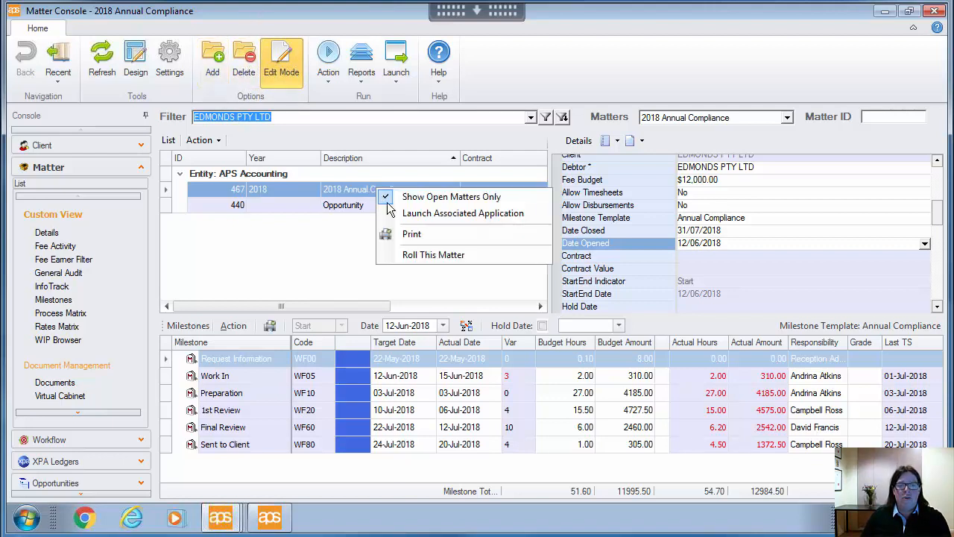
pyautogui.click(423, 254)
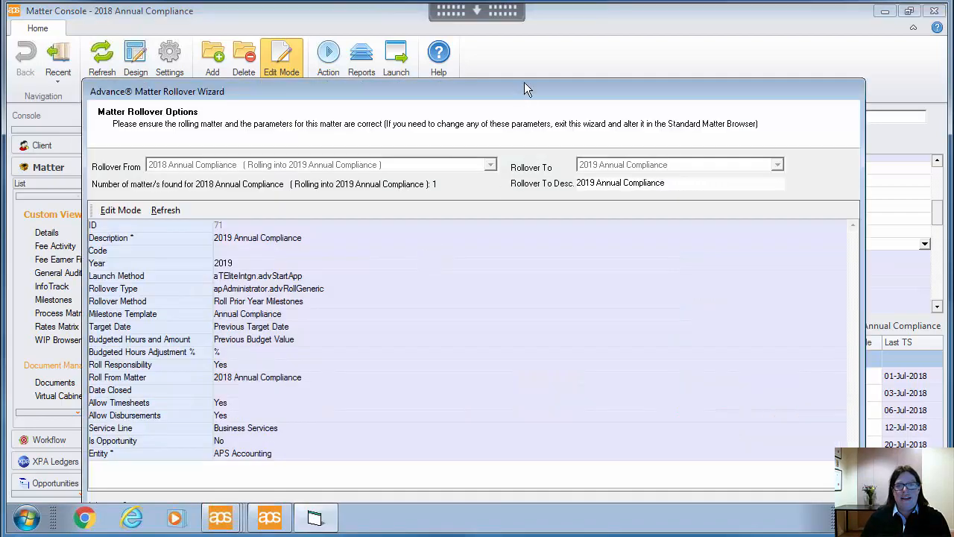
pyautogui.moveTo(524, 83); pyautogui.dragTo(525, 44)
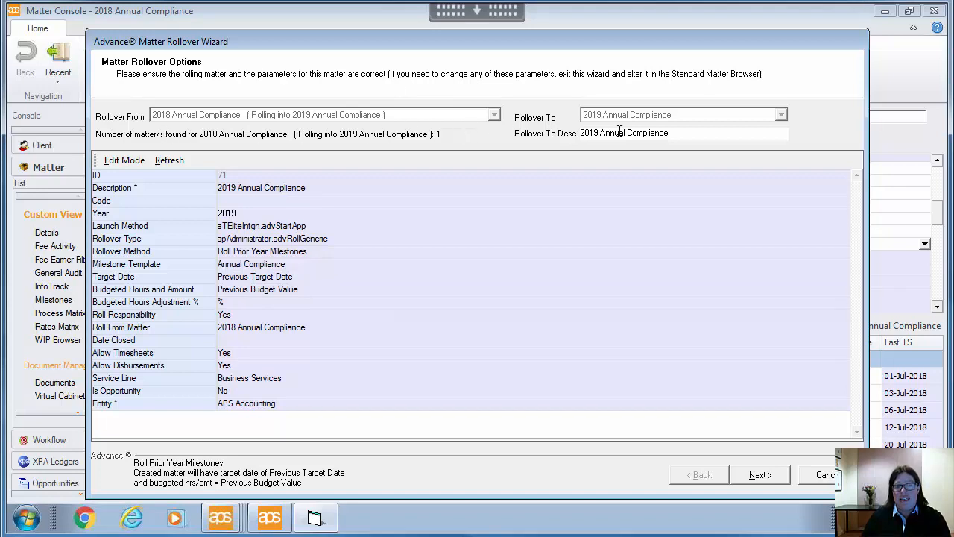
pyautogui.click(125, 161)
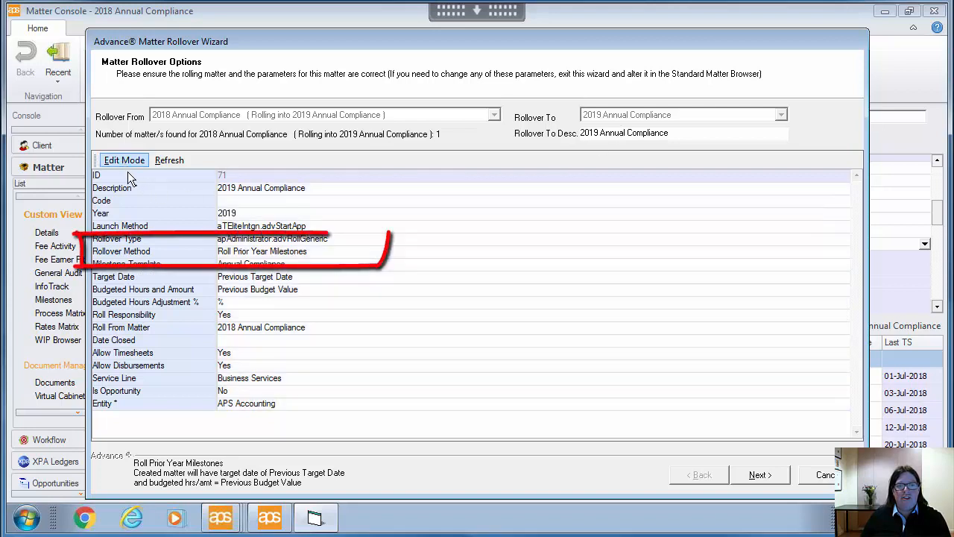
# Review the rollover method, target date, budgeted hours and amount, hours adjustment, responsibility, timesheet and disbursement options
pyautogui.click(320, 253)
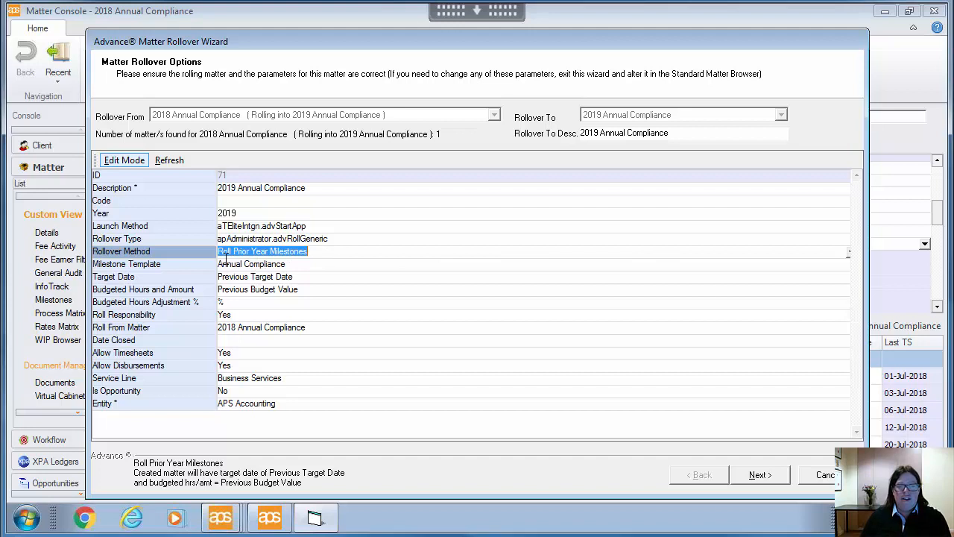
pyautogui.click(304, 276)
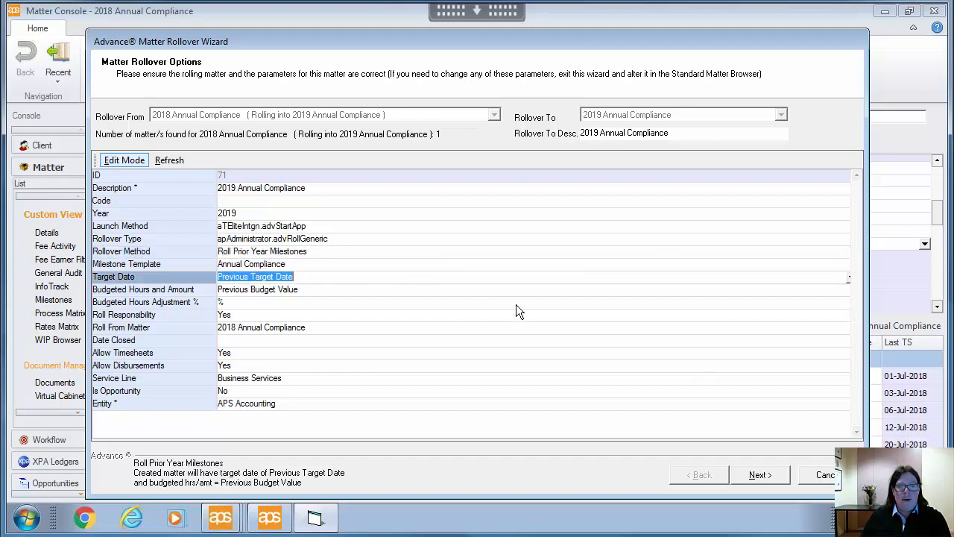
pyautogui.click(849, 278)
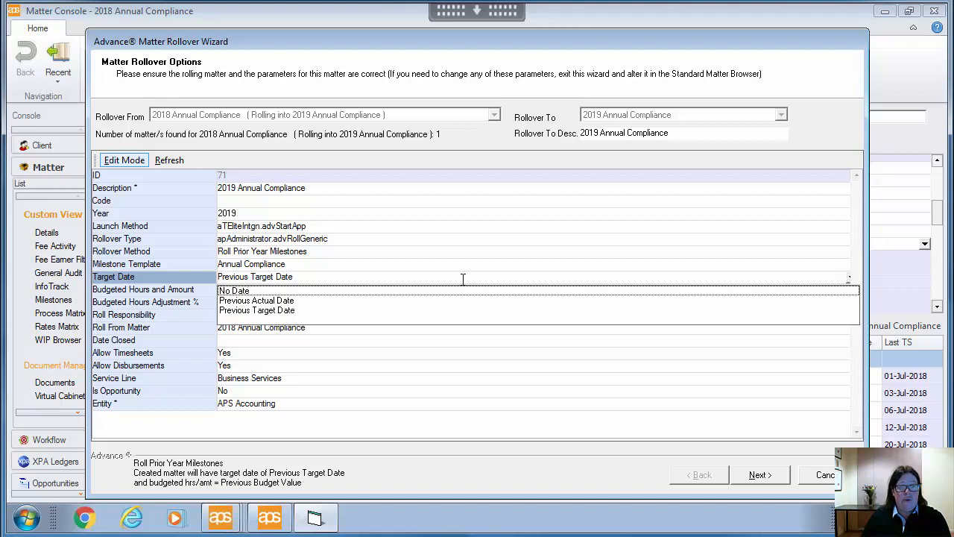
pyautogui.click(200, 277)
pyautogui.click(324, 290)
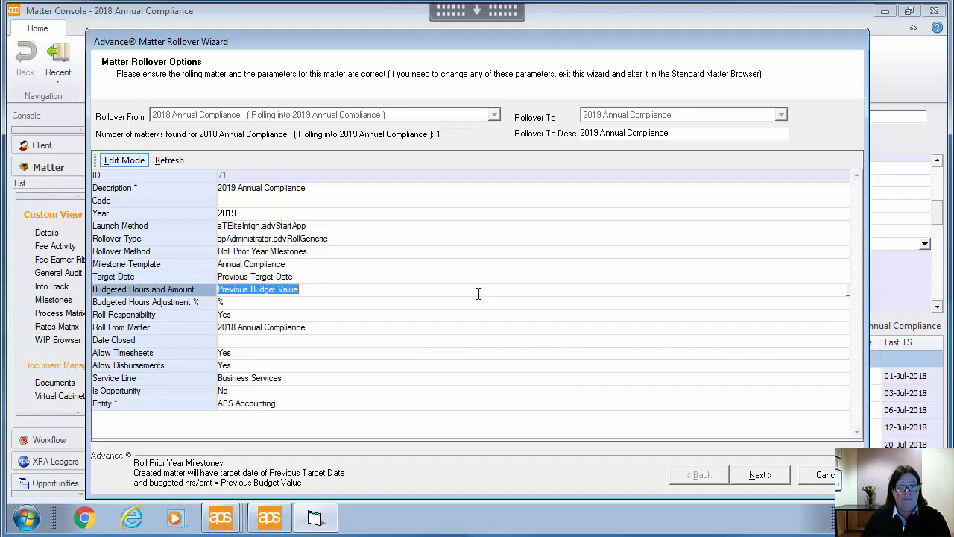
pyautogui.click(849, 290)
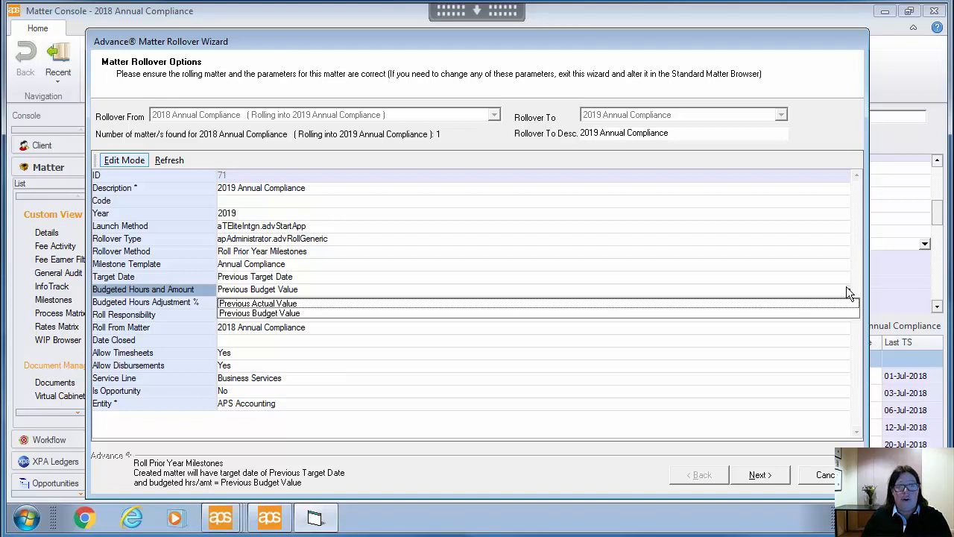
pyautogui.click(185, 305)
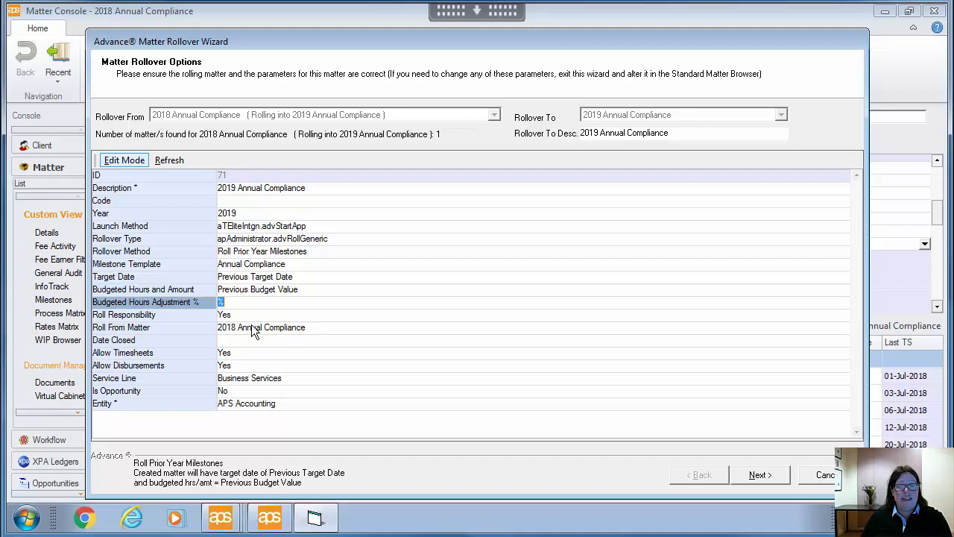
pyautogui.click(253, 315)
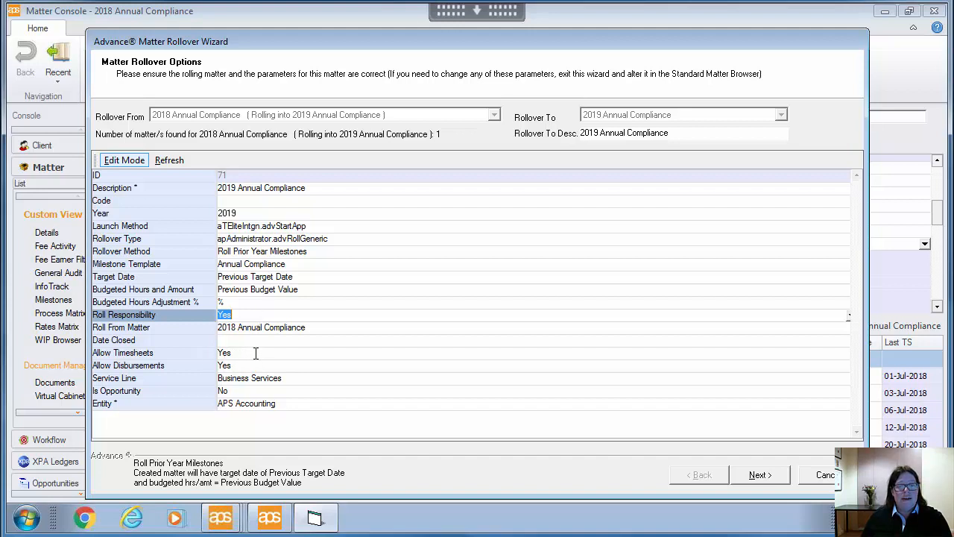
pyautogui.click(255, 354)
pyautogui.click(255, 364)
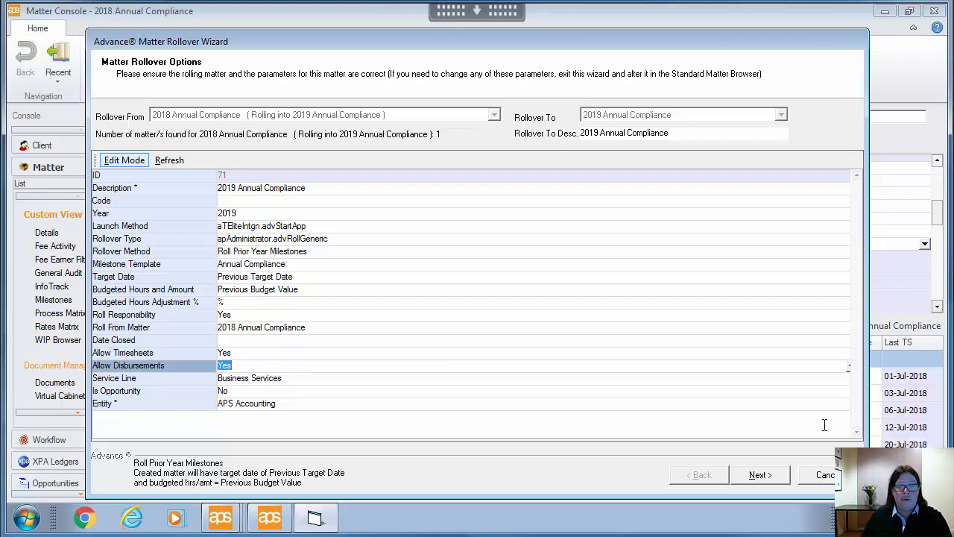
# Run the rollover of the EDMONDS PTY LTD 2018 Annual Compliance matter with the current options and close the completion notice
pyautogui.click(758, 476)
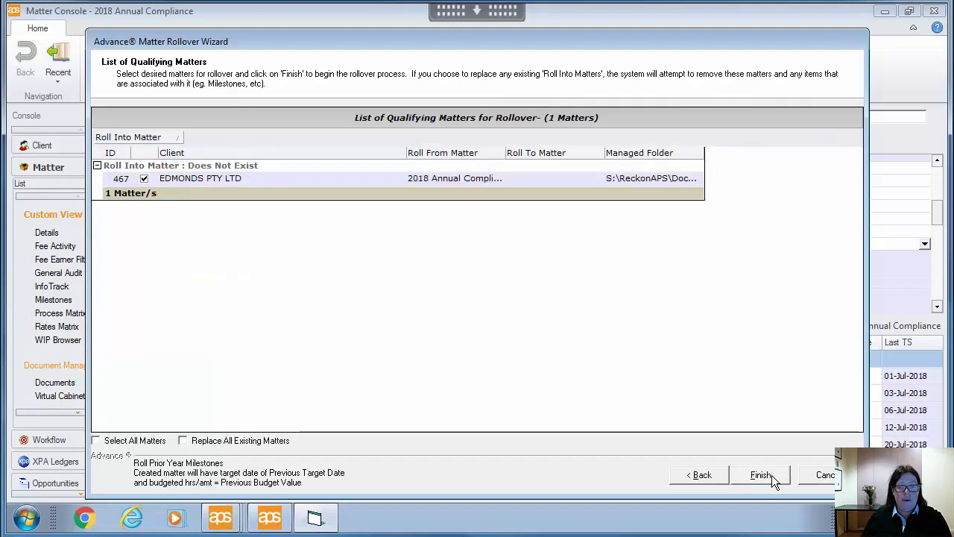
pyautogui.click(768, 476)
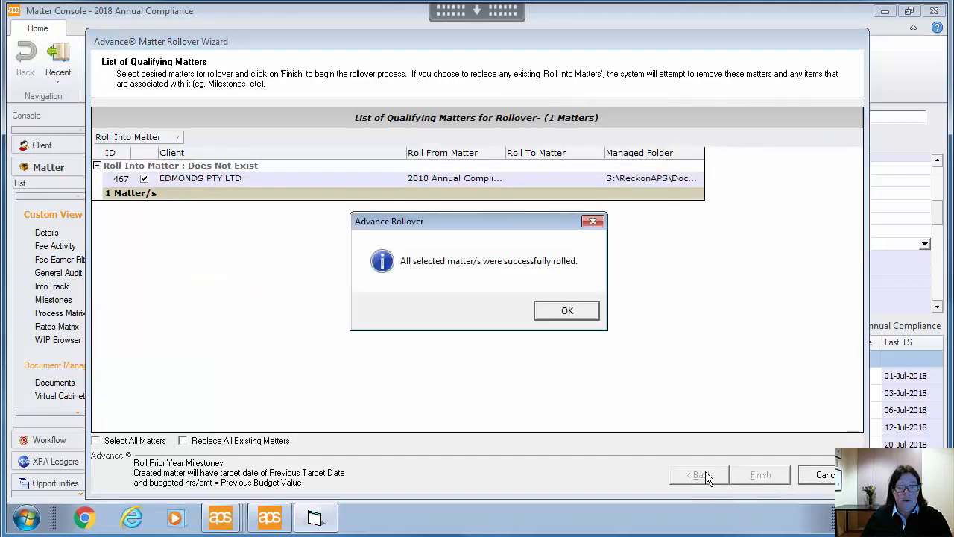
pyautogui.click(584, 315)
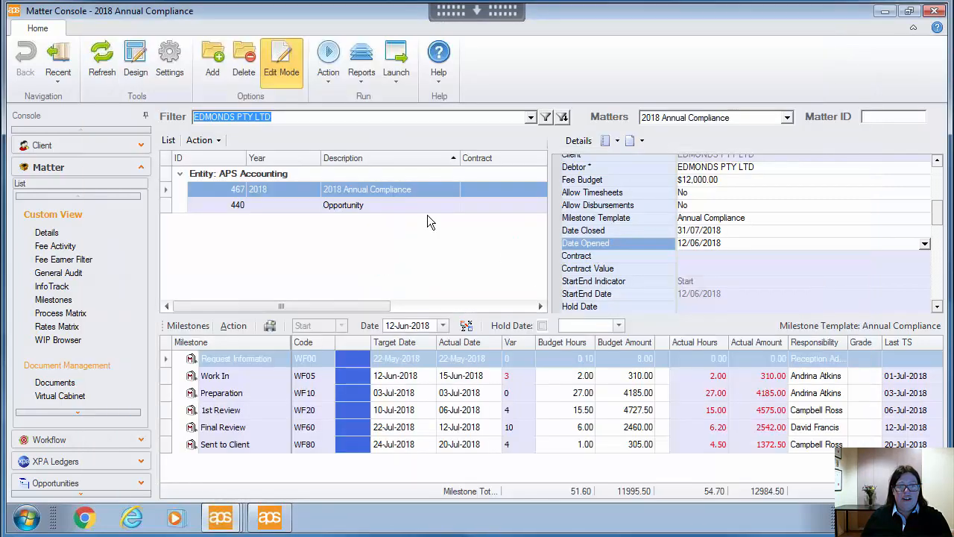
# Refresh the matter list and turn off Show Open Matters Only to include closed matters
pyautogui.click(97, 67)
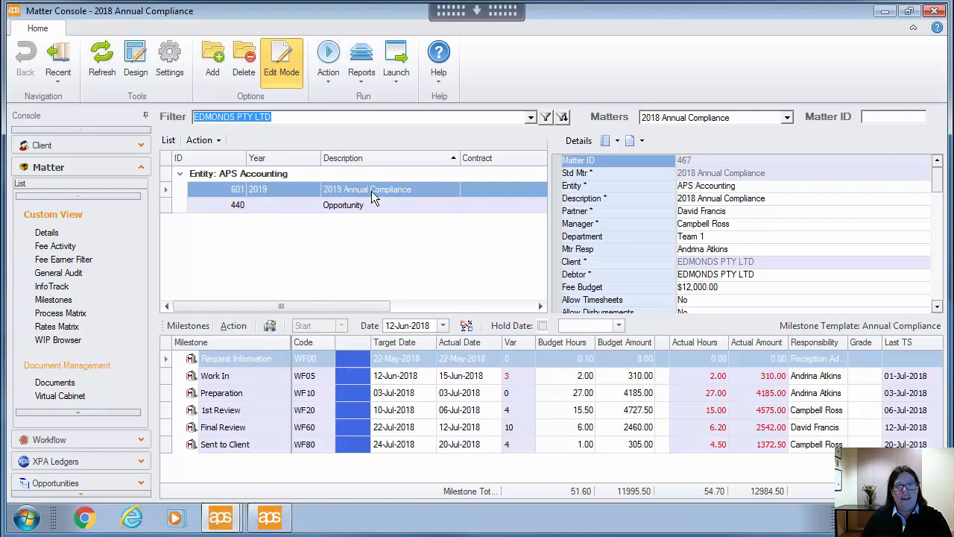
pyautogui.rightClick(372, 192)
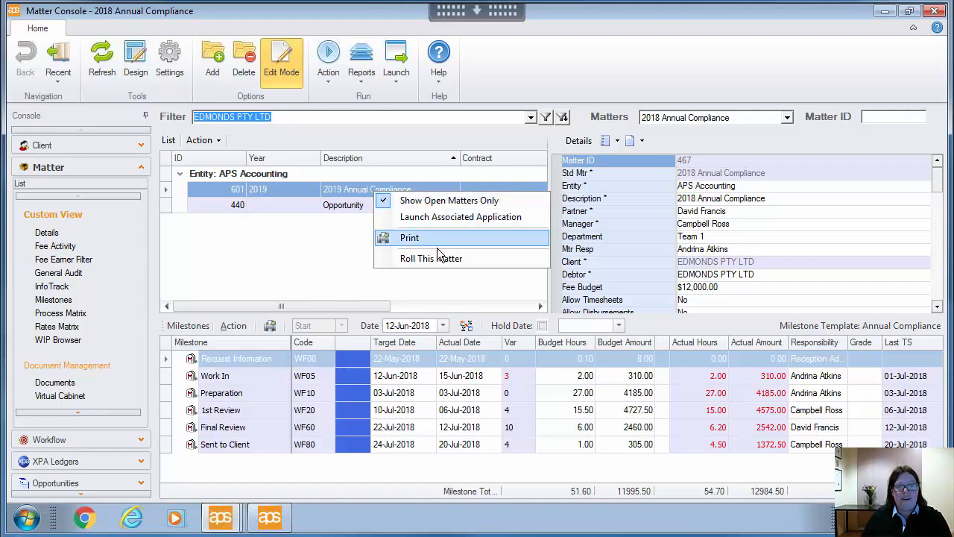
pyautogui.click(385, 200)
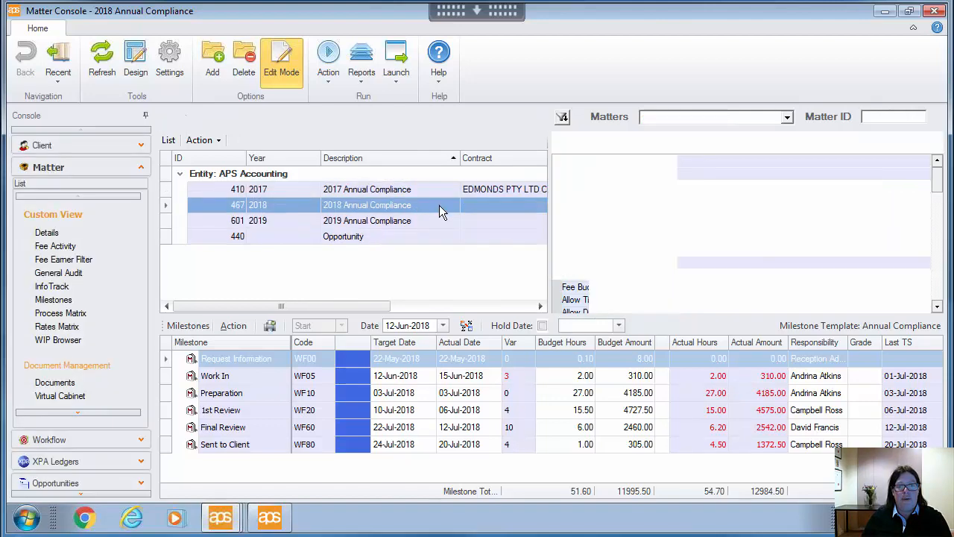
# Open the 2019 Annual Compliance matter, check its fee budget and widen the Responsibility column in its milestones
pyautogui.doubleClick(373, 221)
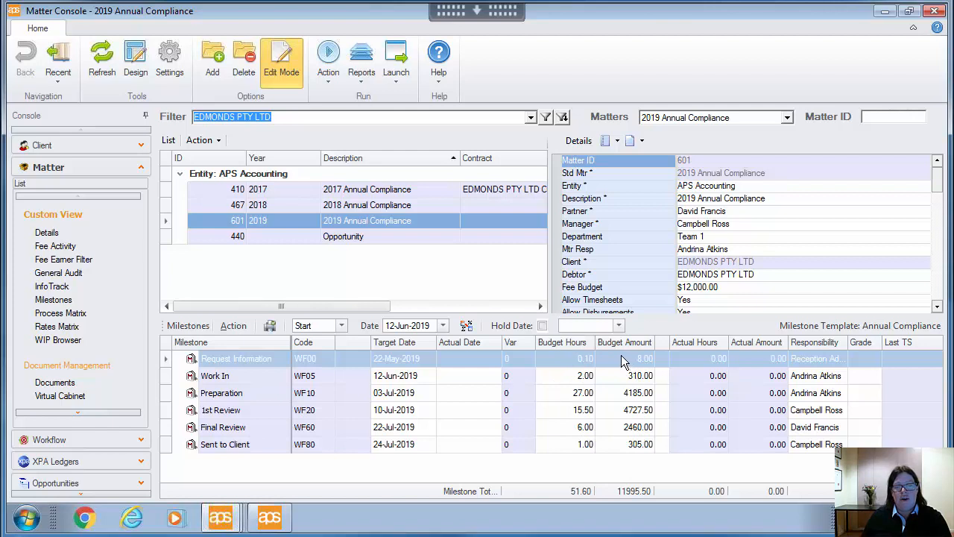
pyautogui.click(735, 290)
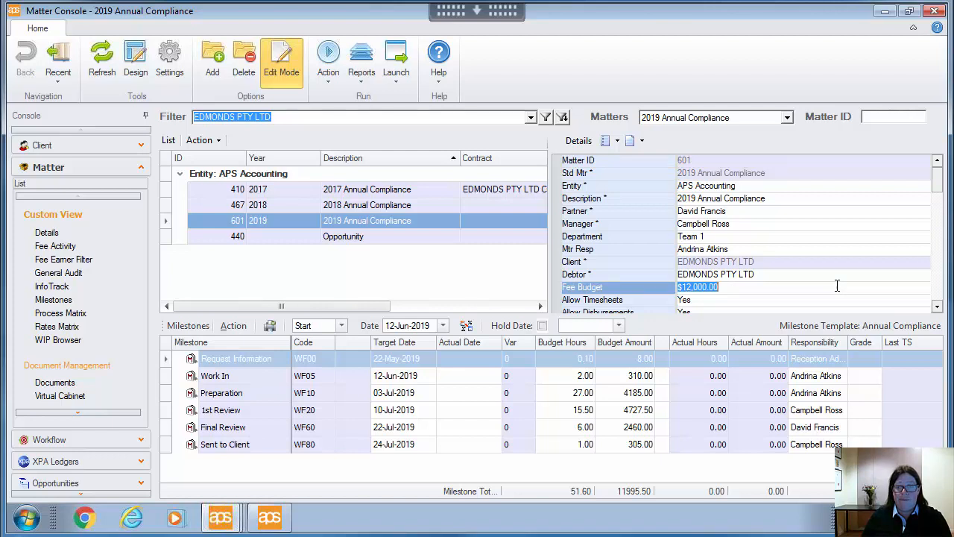
pyautogui.moveTo(849, 342); pyautogui.dragTo(864, 341)
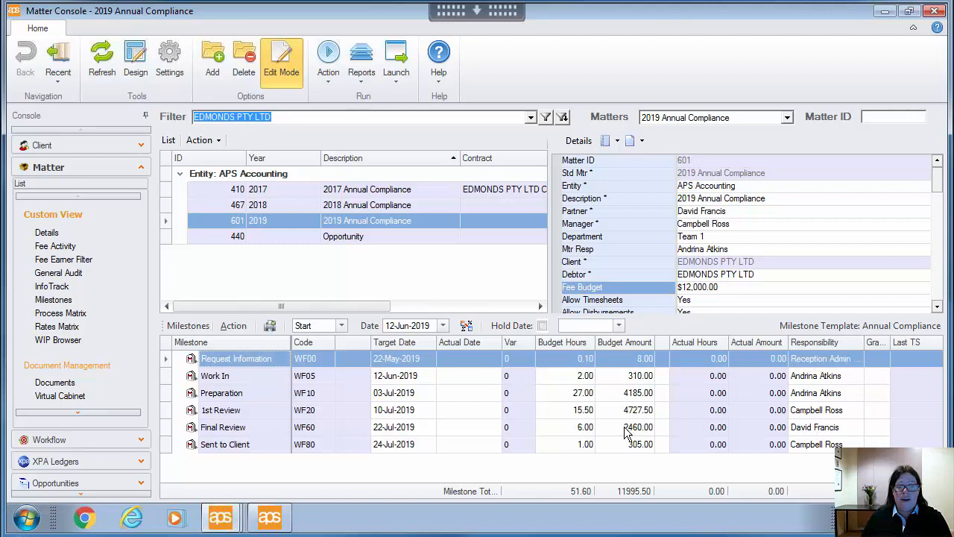